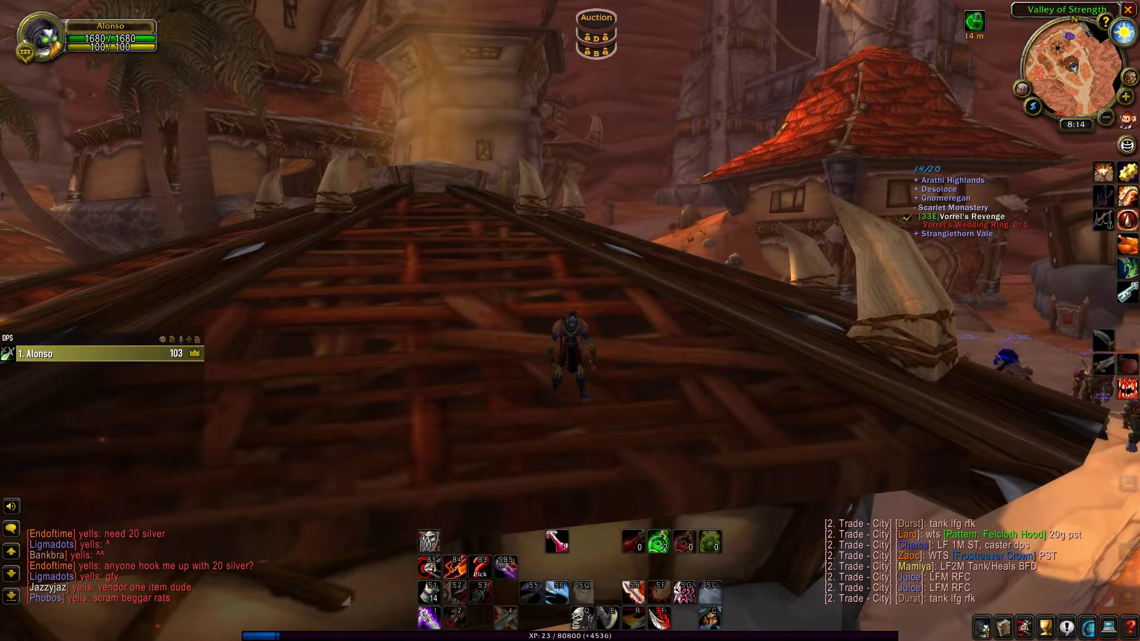
Swing the camera around and run the character onto the stone platform in Orgrimmar.
left_click_drag(570, 268, 445, 267)
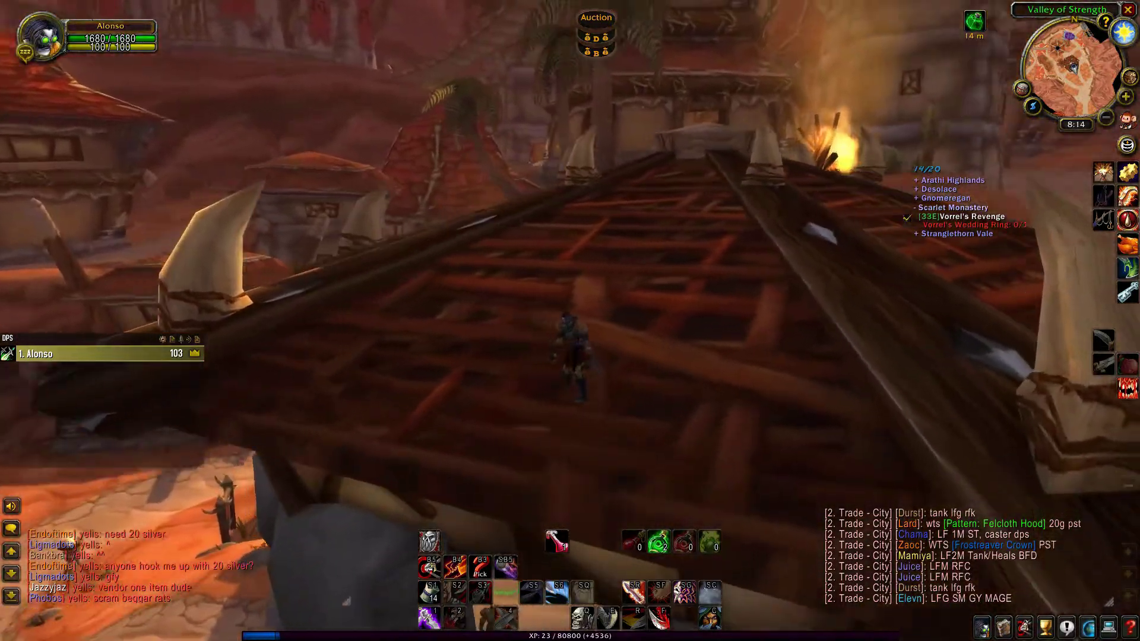
left_click_drag(570, 268, 498, 267)
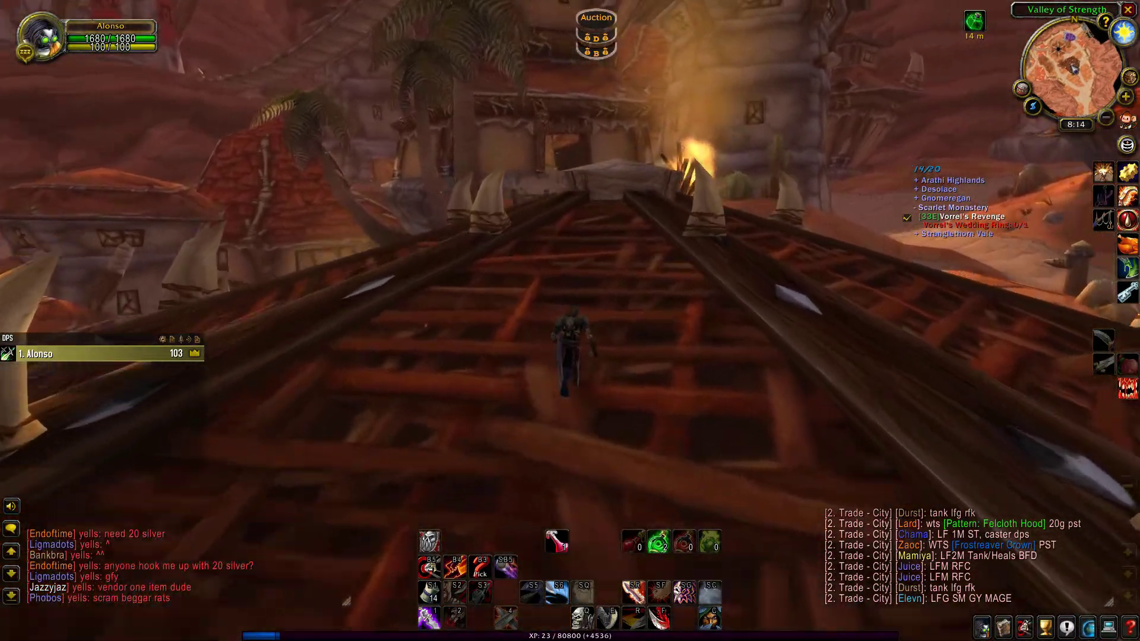
key("w")
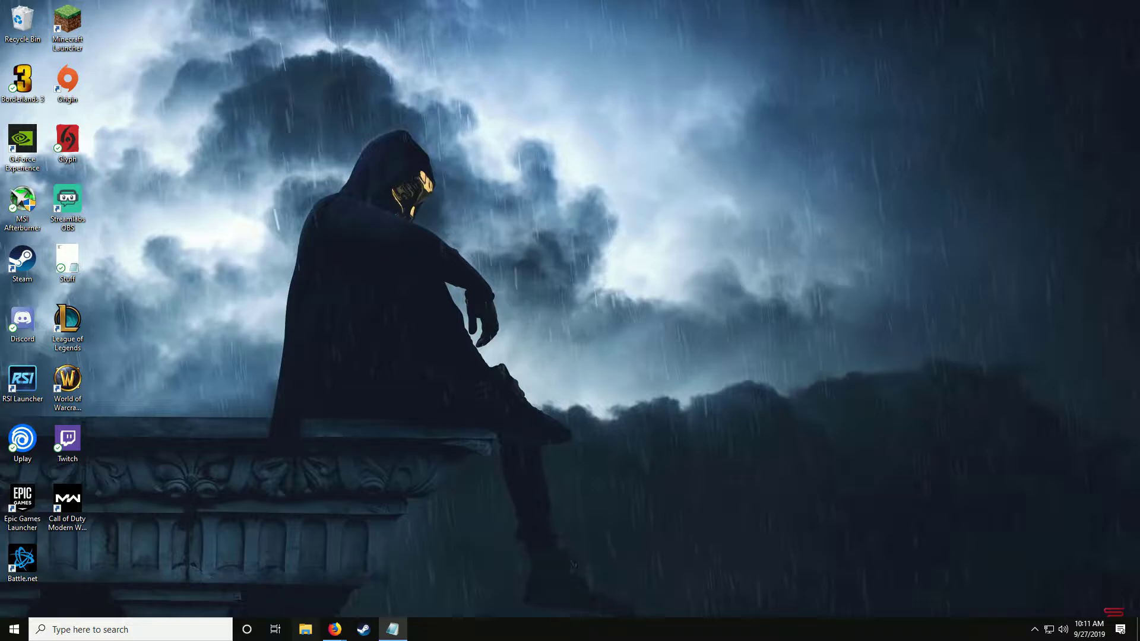
Browse from Local Disk (C:) through Program Files (x86) and World of Warcraft into _classic_.
left_click(306, 629)
left_click(428, 395)
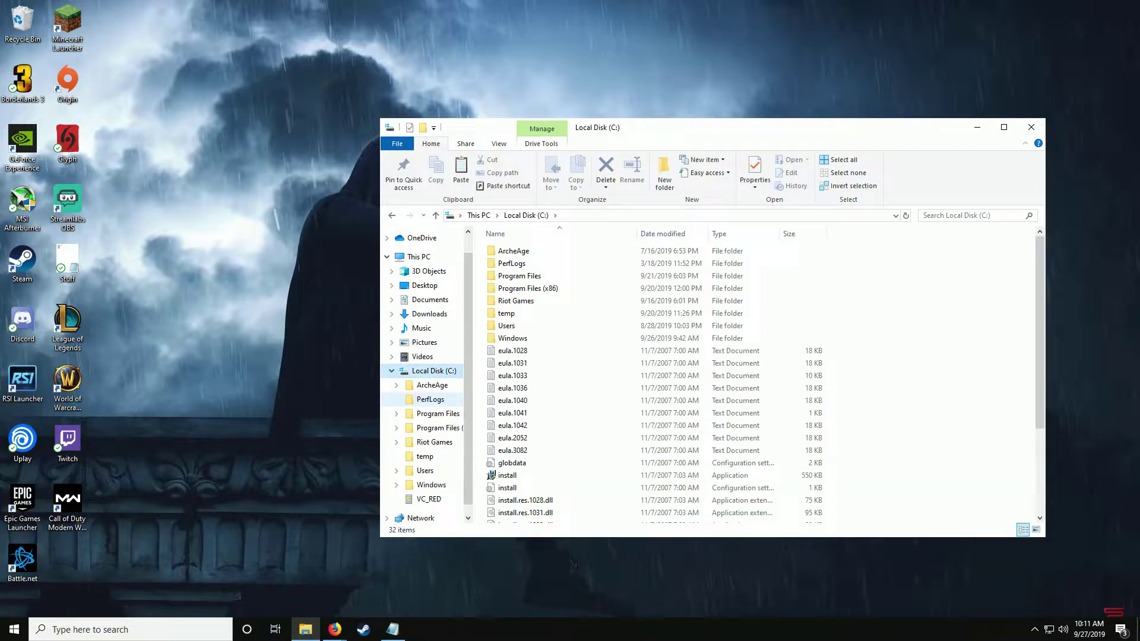
double_click(527, 287)
scroll(624, 374, "down", 5)
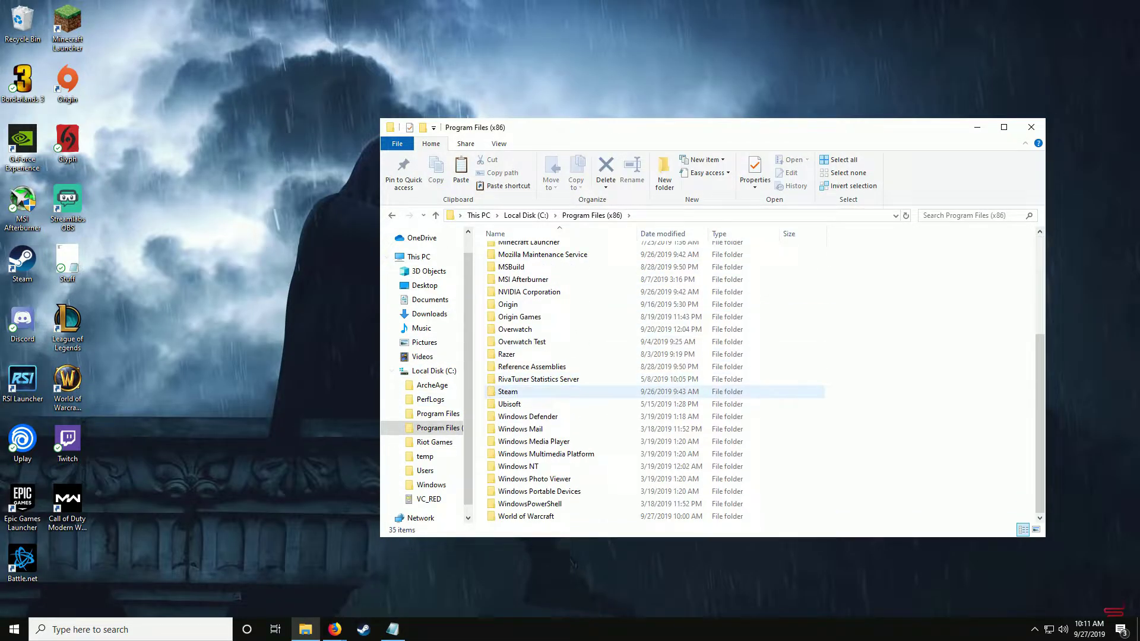
double_click(525, 516)
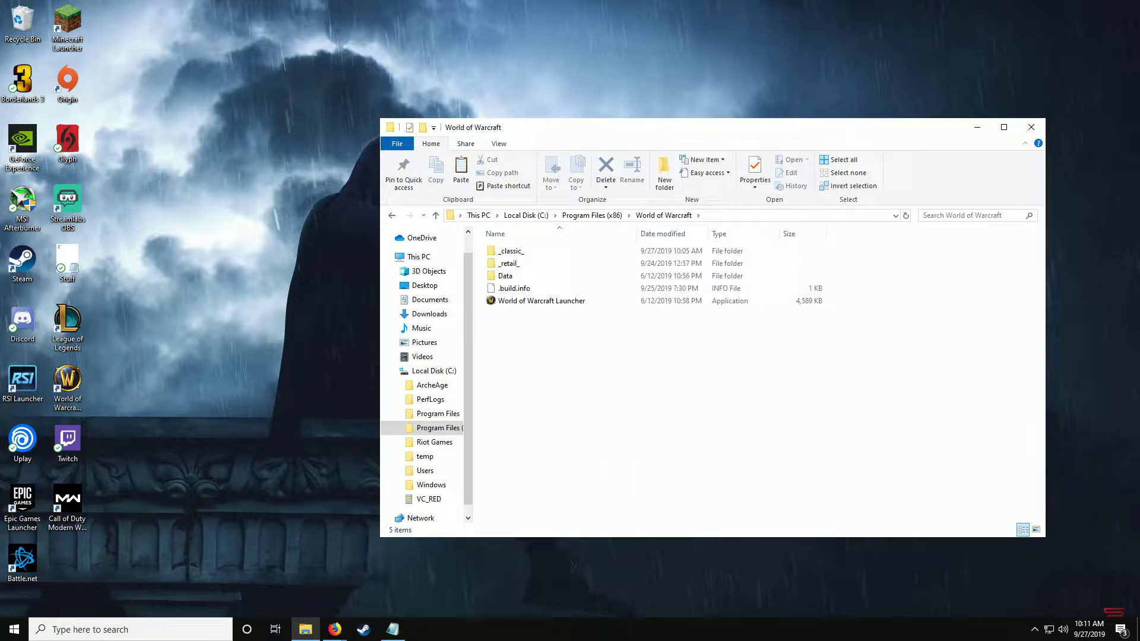
left_click(403, 371)
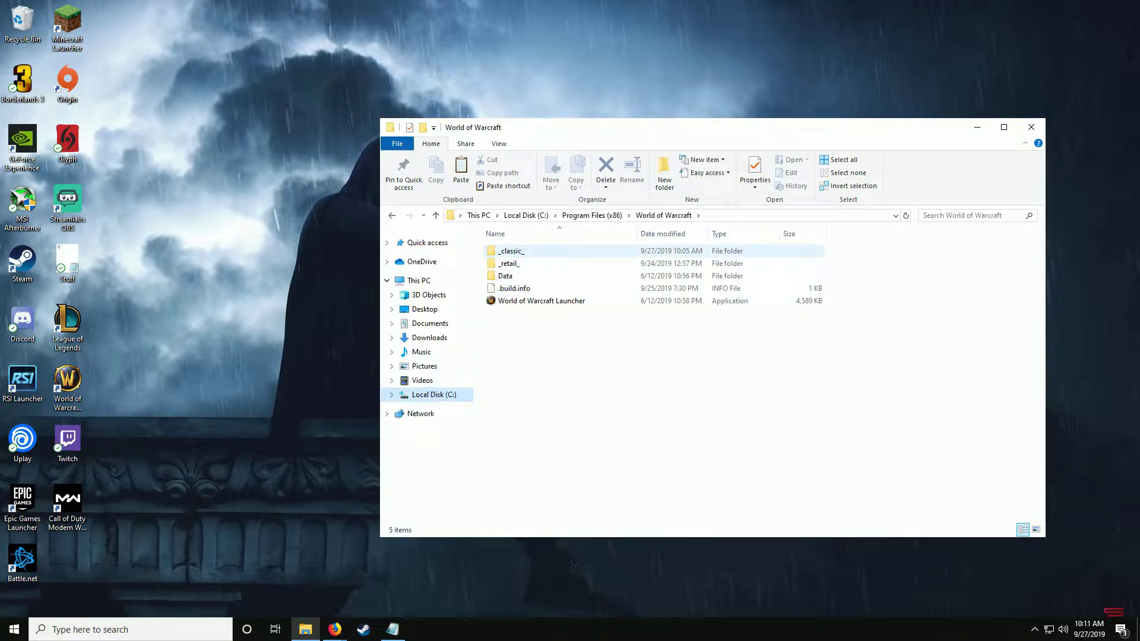
double_click(513, 251)
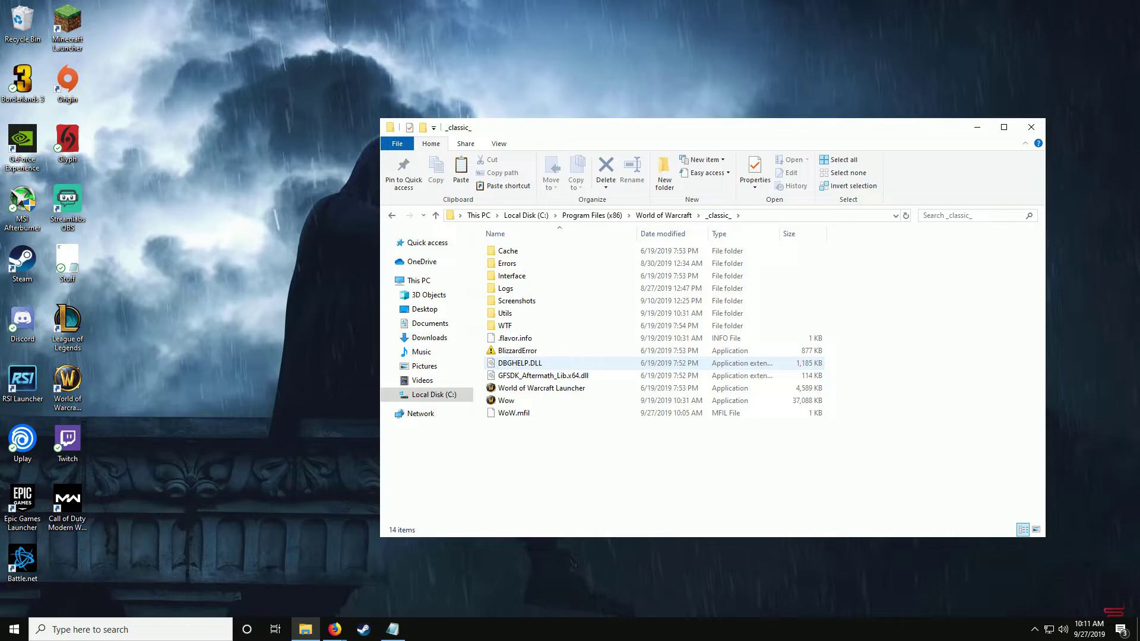
Create a new folder named Fonts in _classic_, then switch to the browser.
right_click(542, 425)
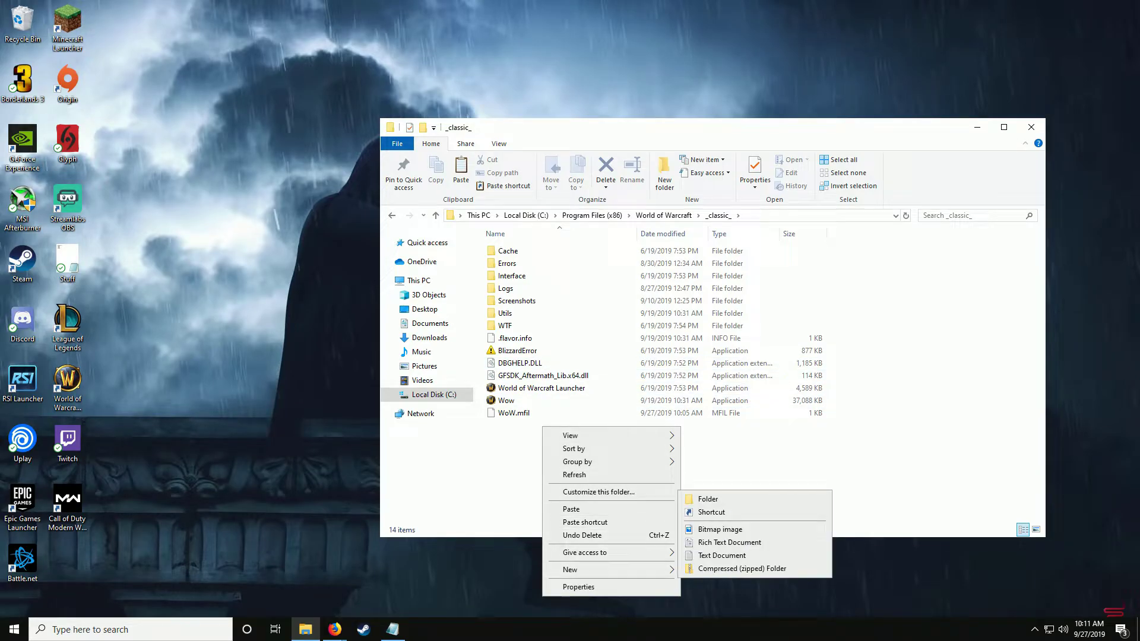
left_click(707, 500)
type("Fo")
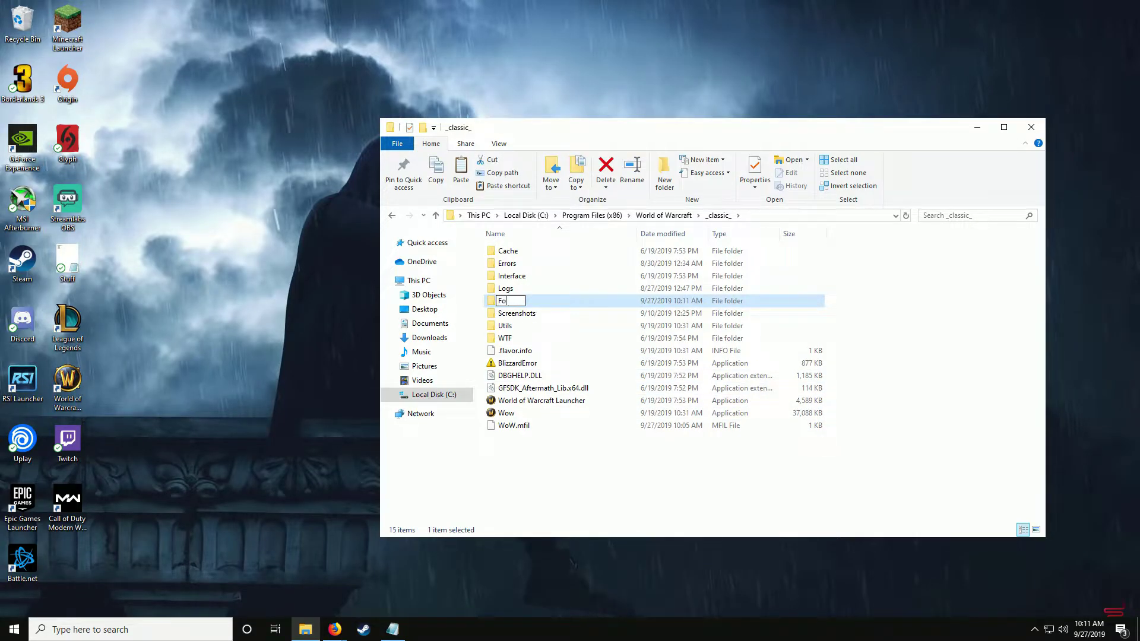
type("nts")
key("Return")
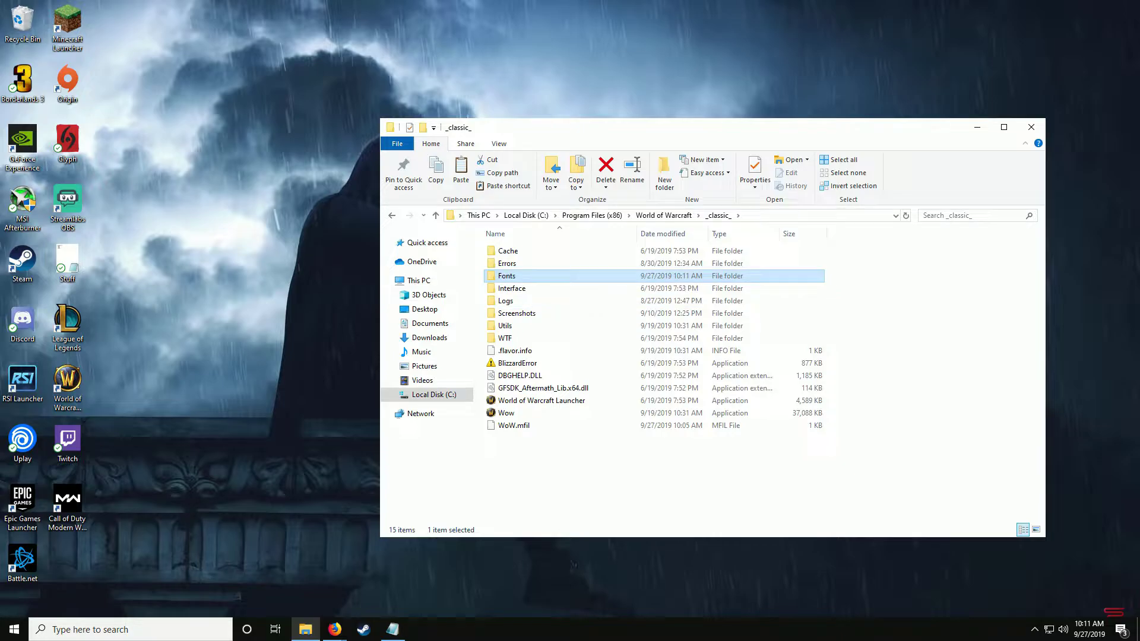
key("F2")
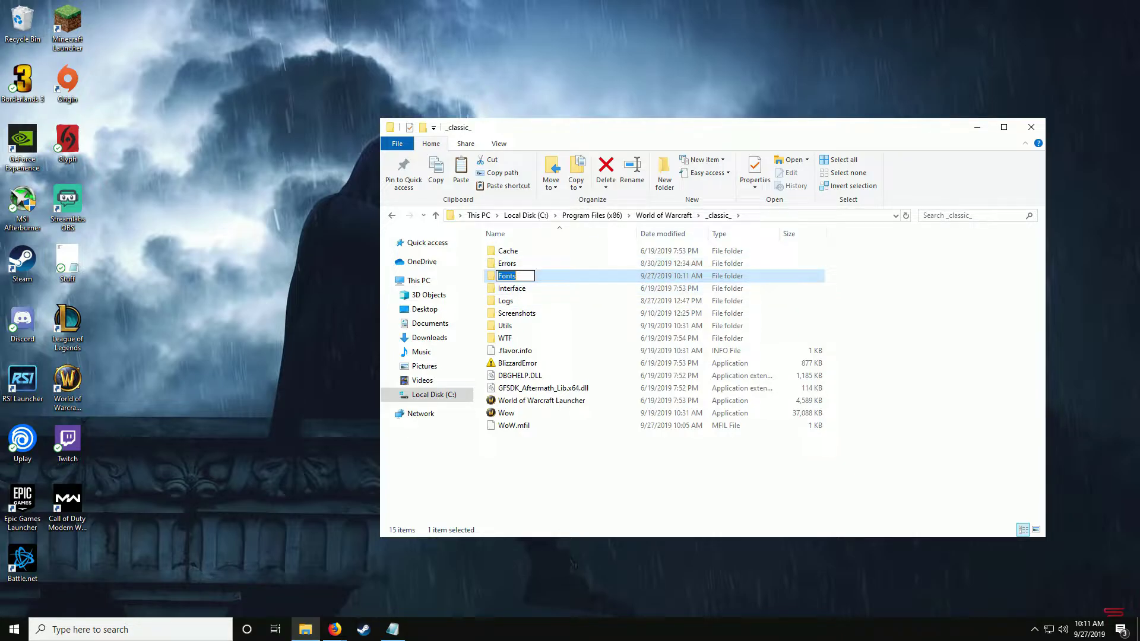
key("Return")
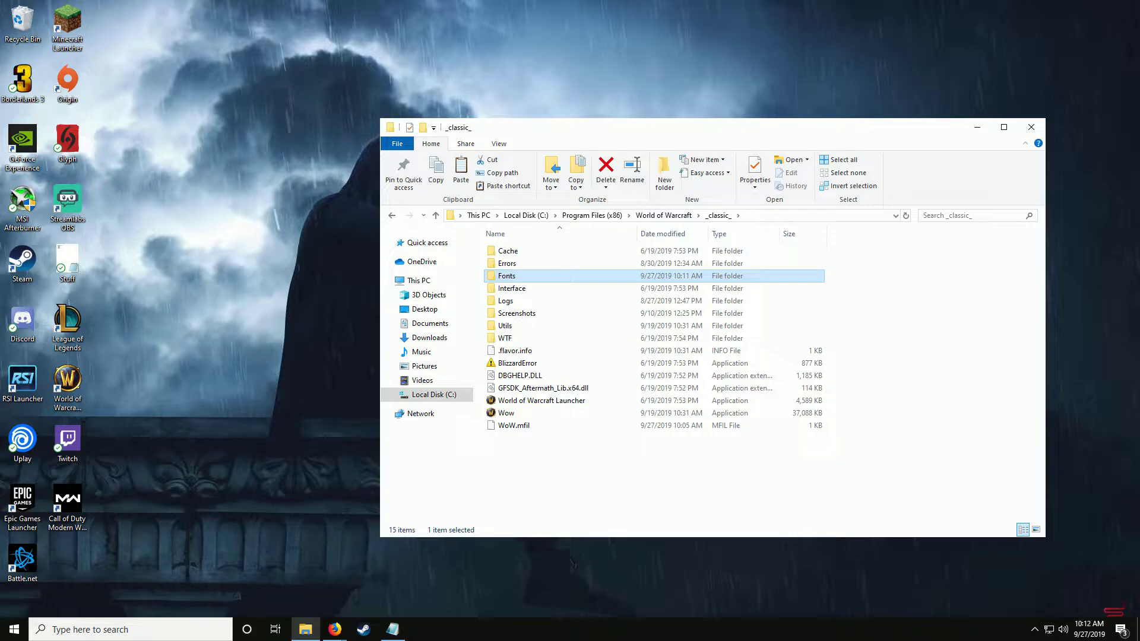
key("alt+Tab")
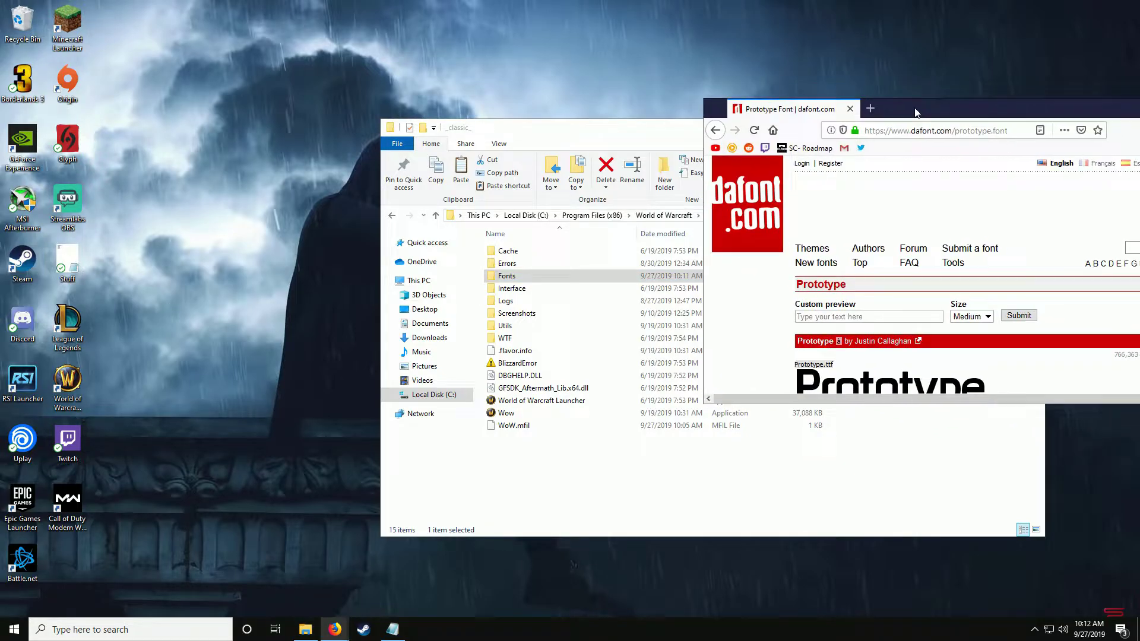
Maximize the dafont Prototype page and open the downloaded prototype zip from Downloads.
left_click_drag(891, 107, 552, 2)
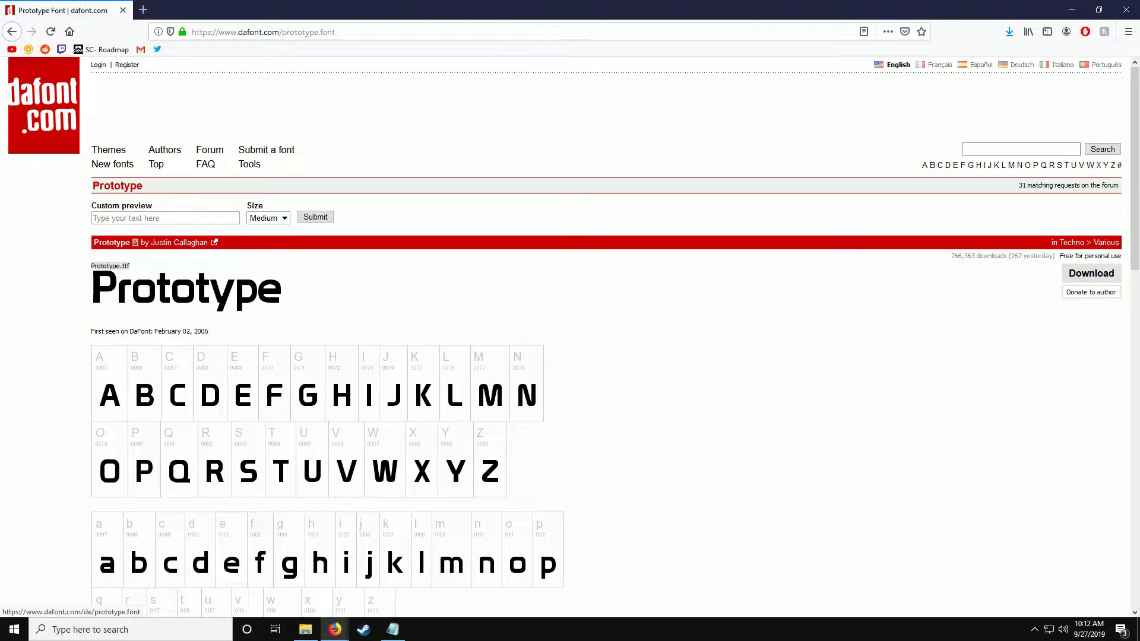
left_click(1009, 33)
left_click(855, 55)
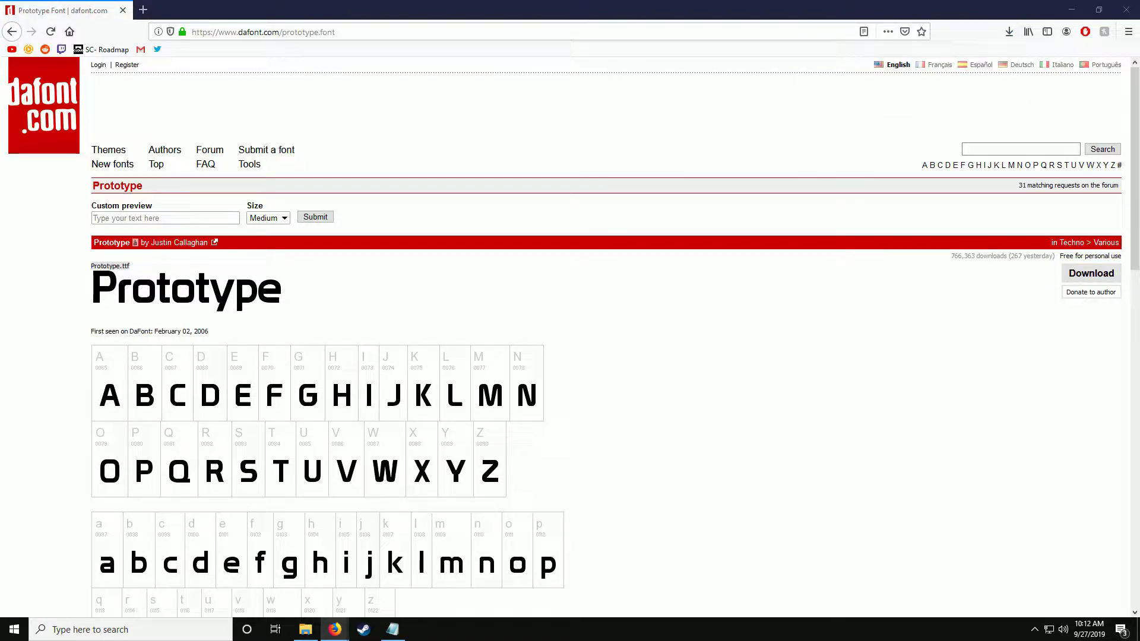
Place the zip and _classic_ windows side by side and copy the Prototype TrueType file.
left_click(1072, 10)
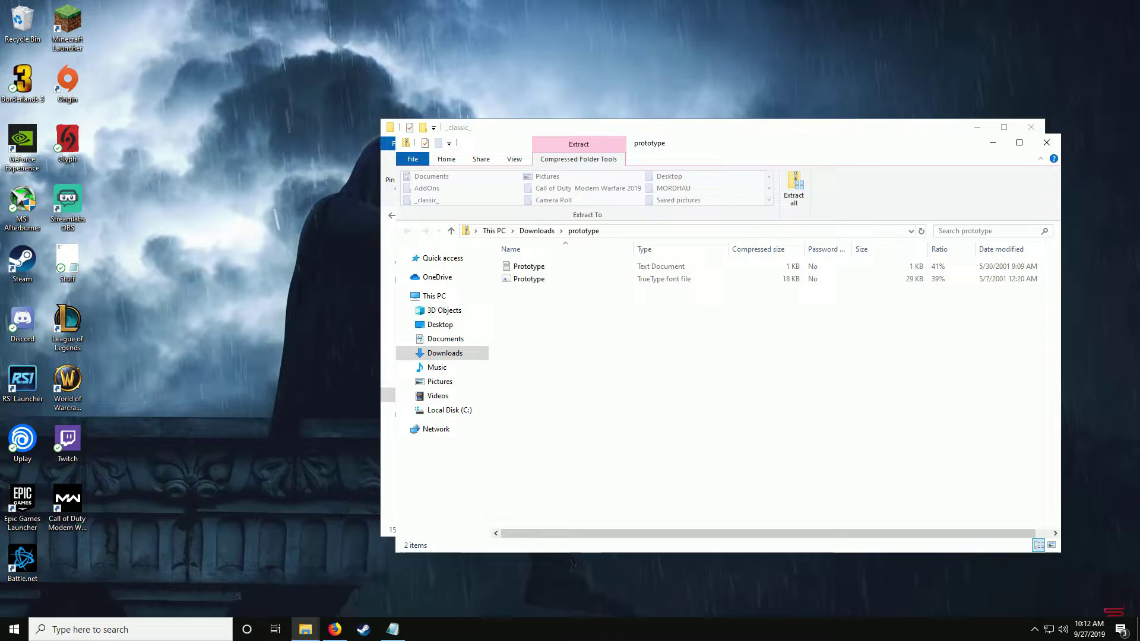
left_click_drag(713, 143, 854, 268)
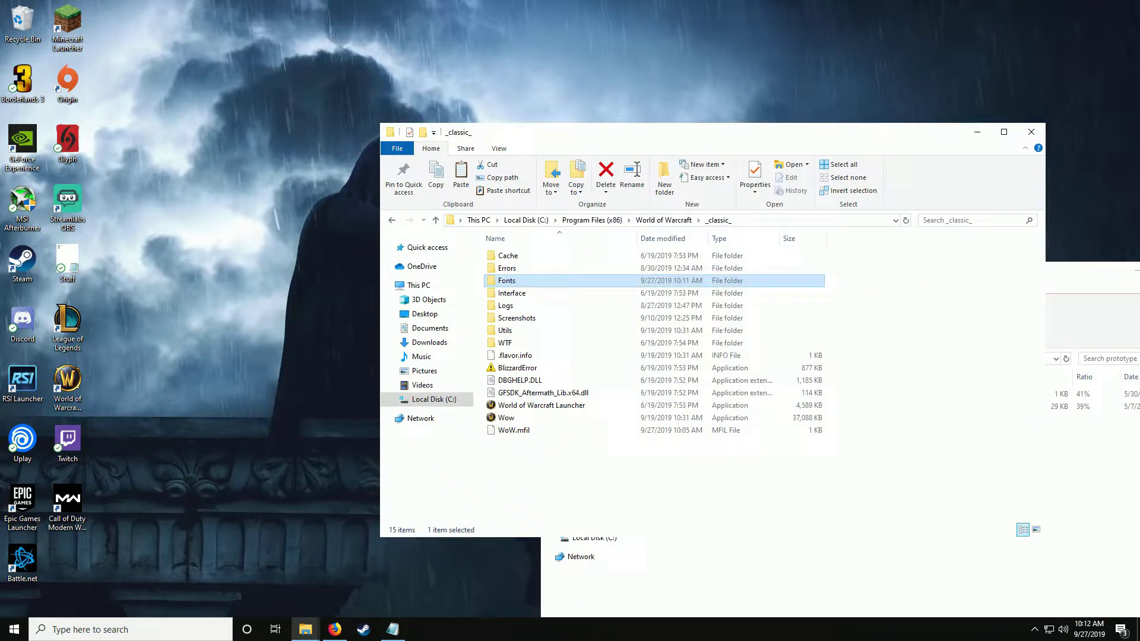
mouse_move(579, 120)
left_mouse_down()
mouse_move(414, 87)
mouse_move(178, 138)
left_mouse_up()
left_click_drag(979, 277, 816, 265)
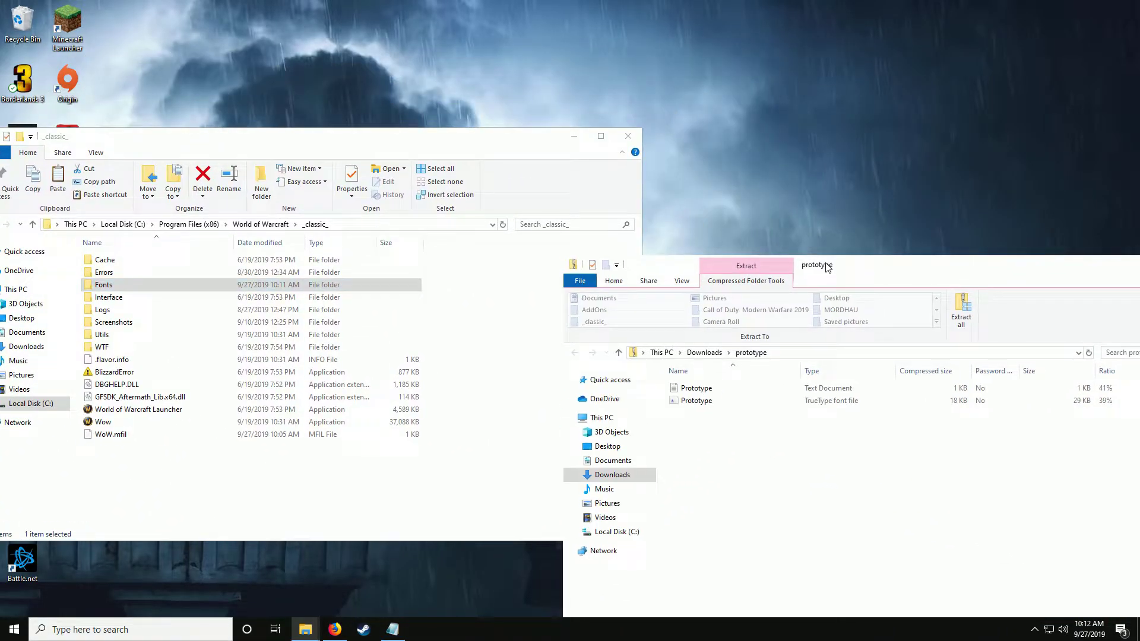
left_click(696, 400)
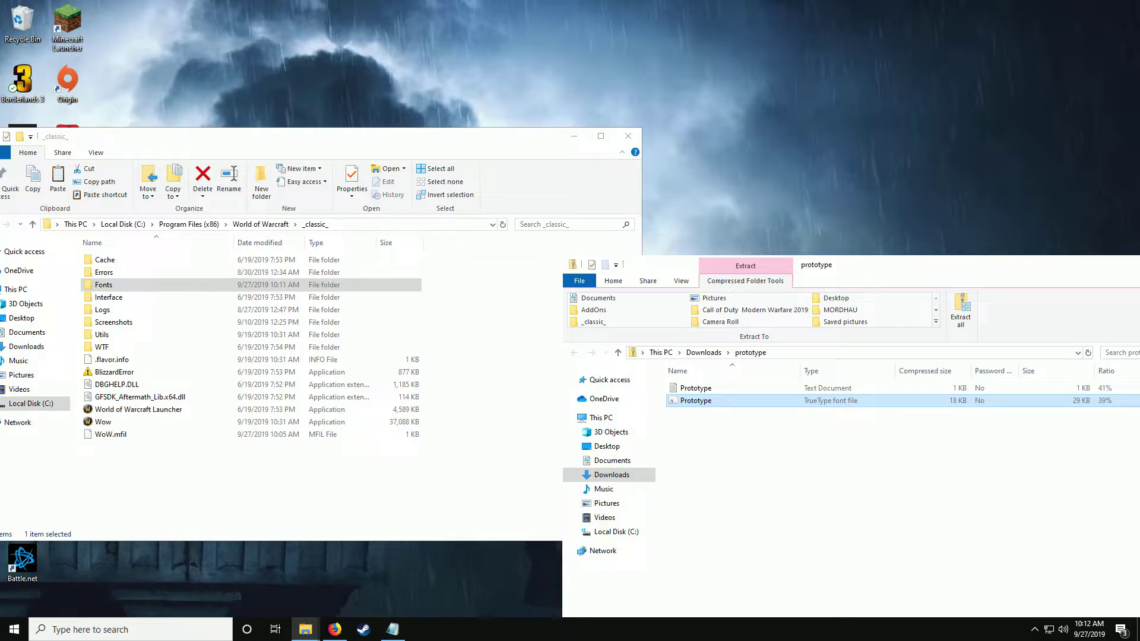
right_click(695, 400)
left_click(730, 440)
Paste the Prototype font into the Fonts folder and close the prototype zip window.
double_click(116, 284)
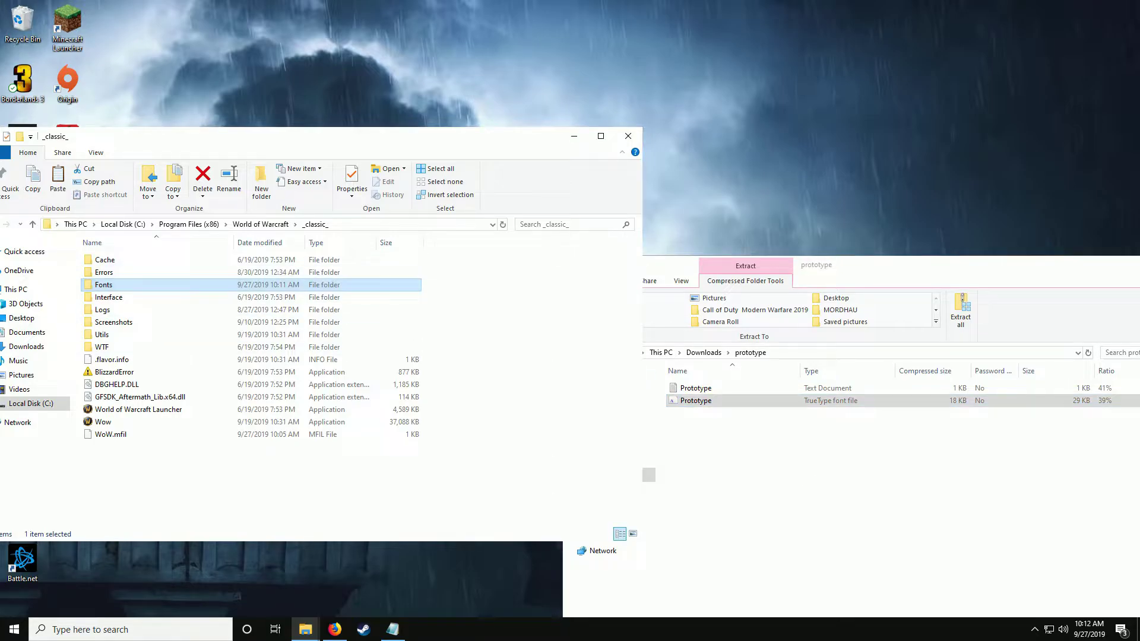
right_click(118, 283)
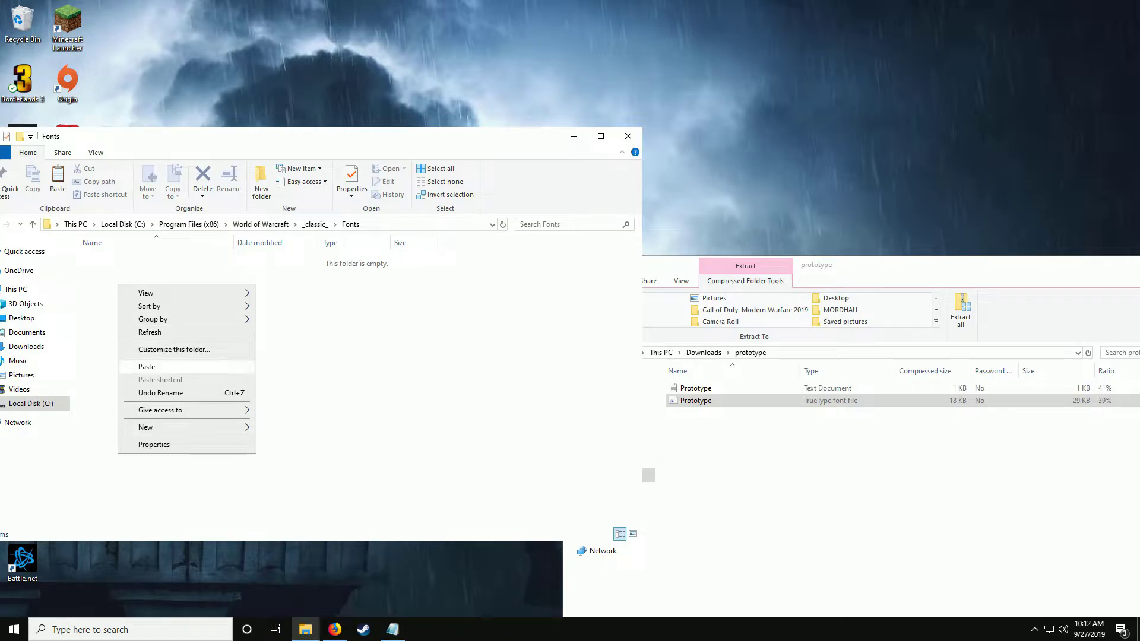
left_click(143, 367)
left_click(649, 474)
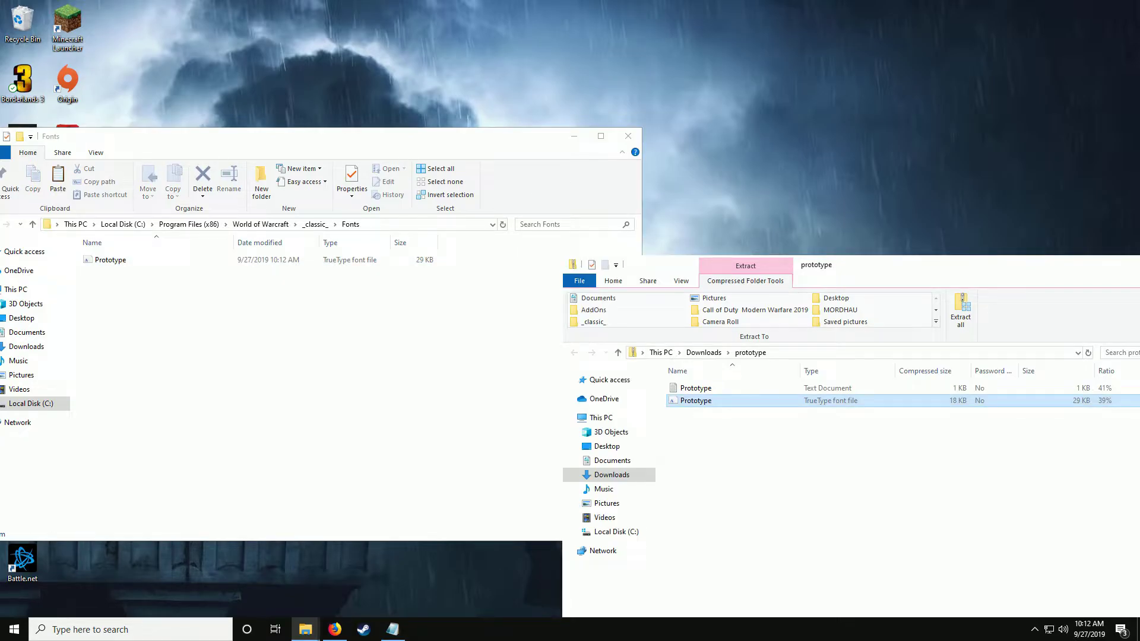
key("alt+F4")
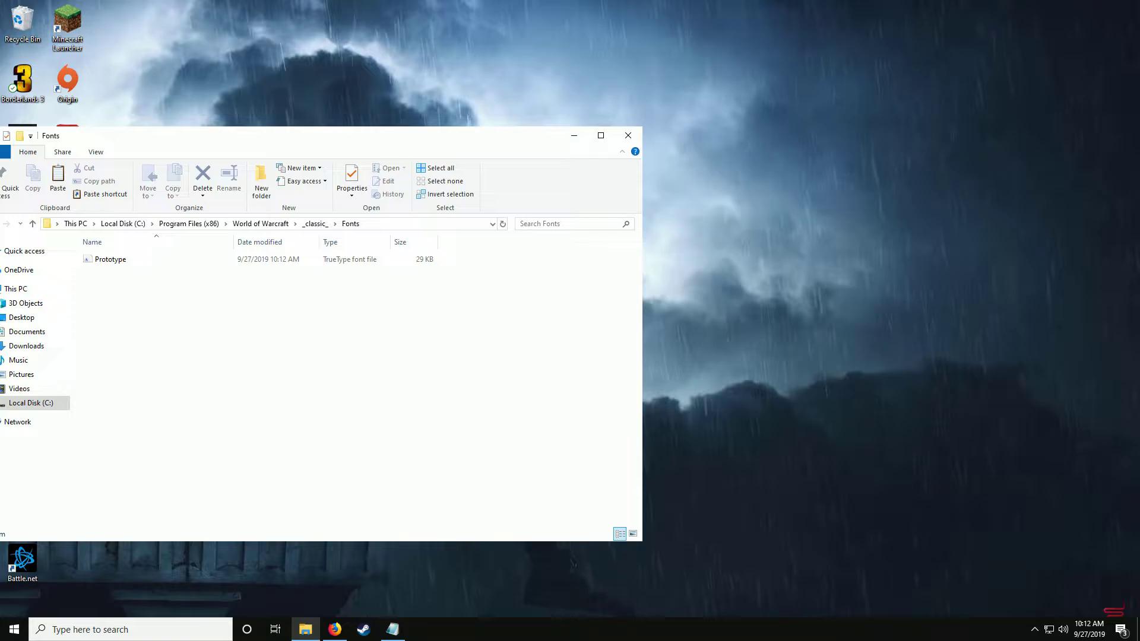
Centre the Fonts window and rename the Prototype font file to ARIALN.
left_click_drag(271, 136, 601, 148)
left_click(449, 262)
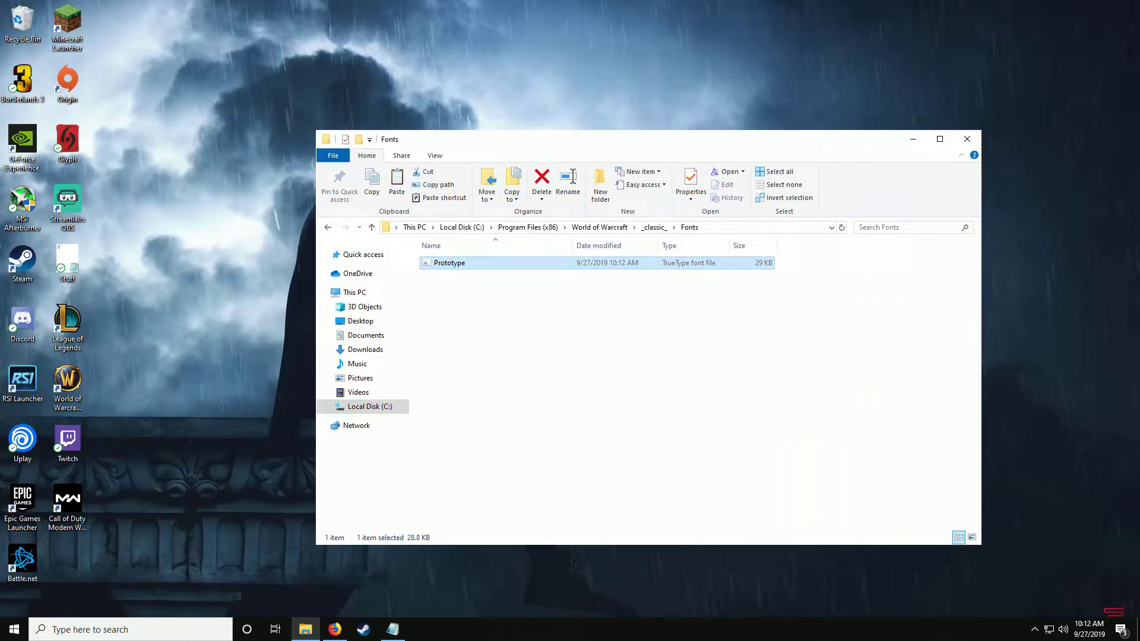
right_click(456, 263)
left_click(499, 496)
type("ARIALN")
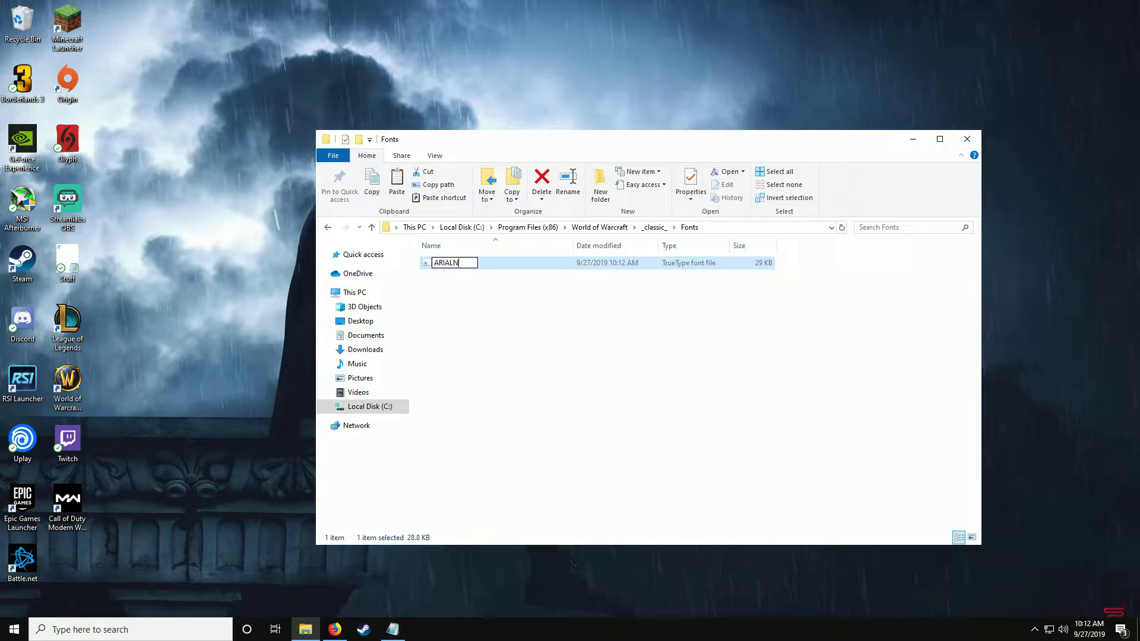
key("Return")
left_click(623, 401)
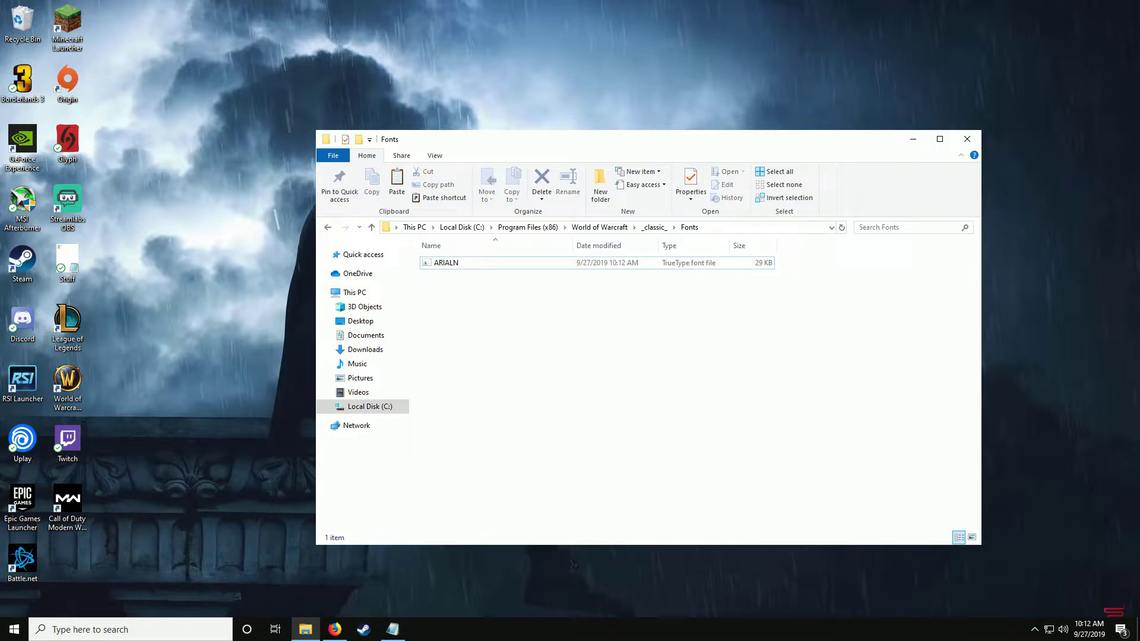
Paste a second Prototype copy and rename it FRIZQT_.
right_click(479, 298)
left_click(535, 389)
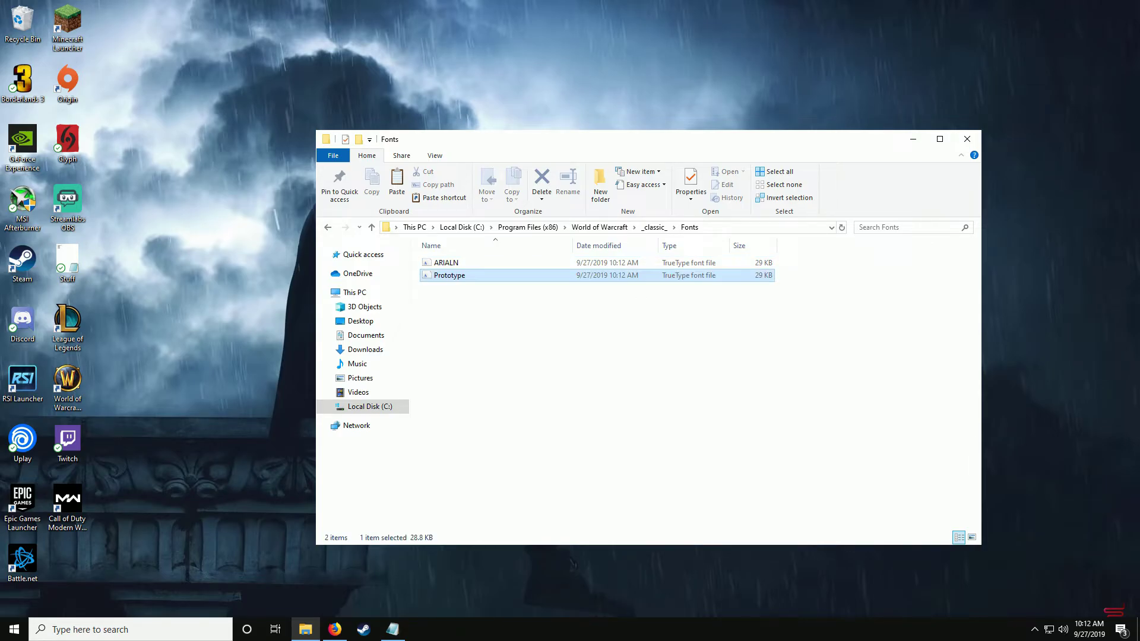
right_click(463, 280)
left_click(499, 511)
type("FRIZQT_")
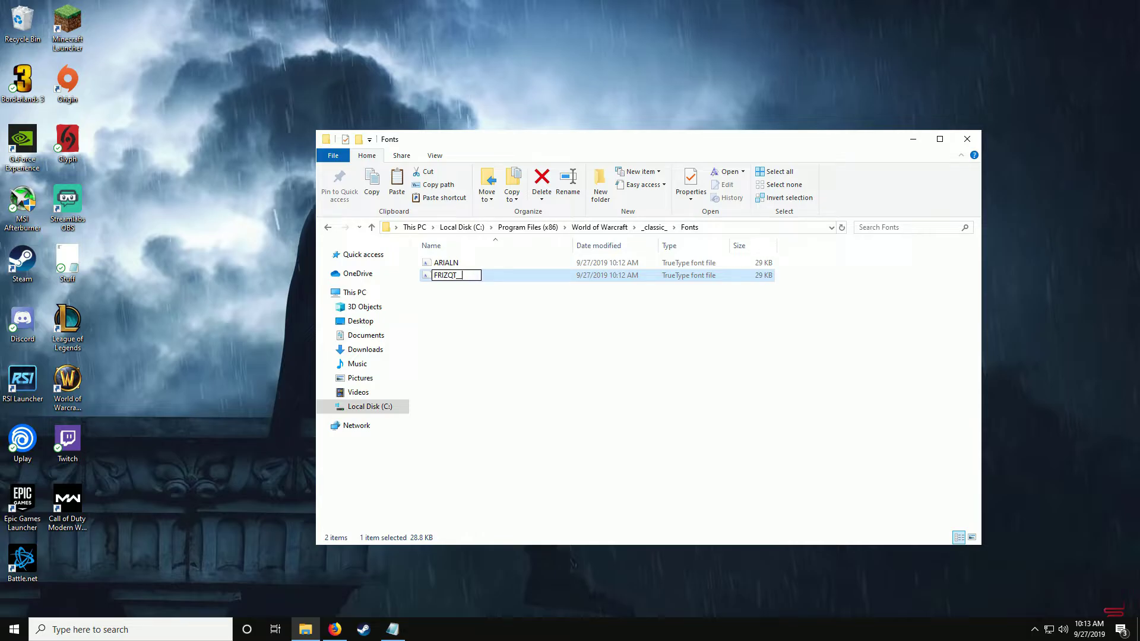
key("Return")
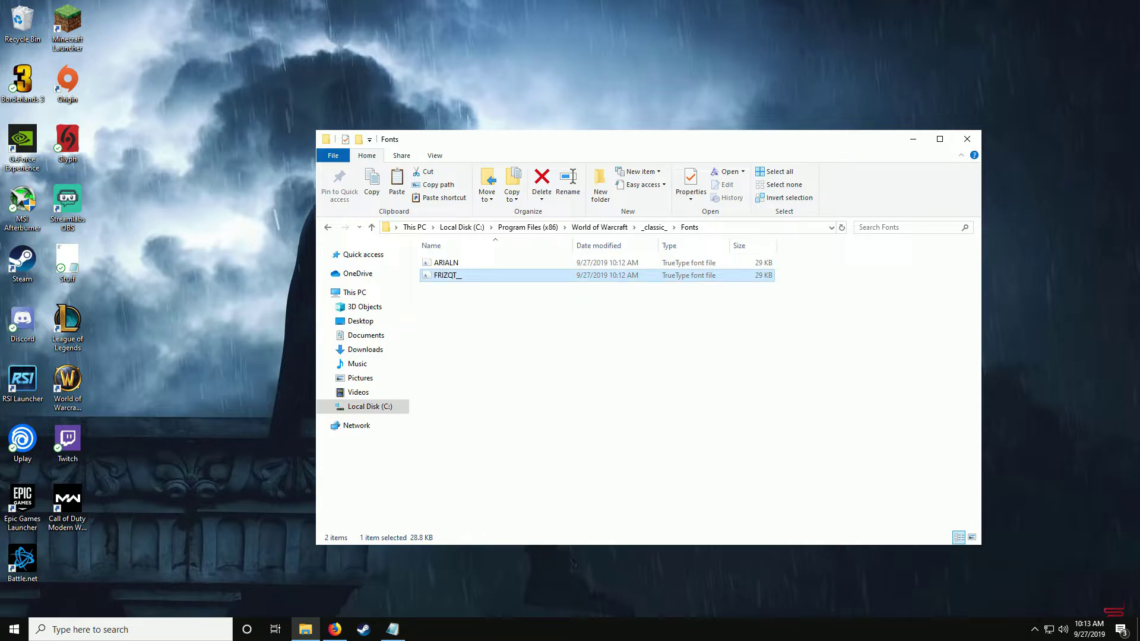
Paste a third Prototype copy into Fonts and rename it MORPHEUS.
right_click(463, 288)
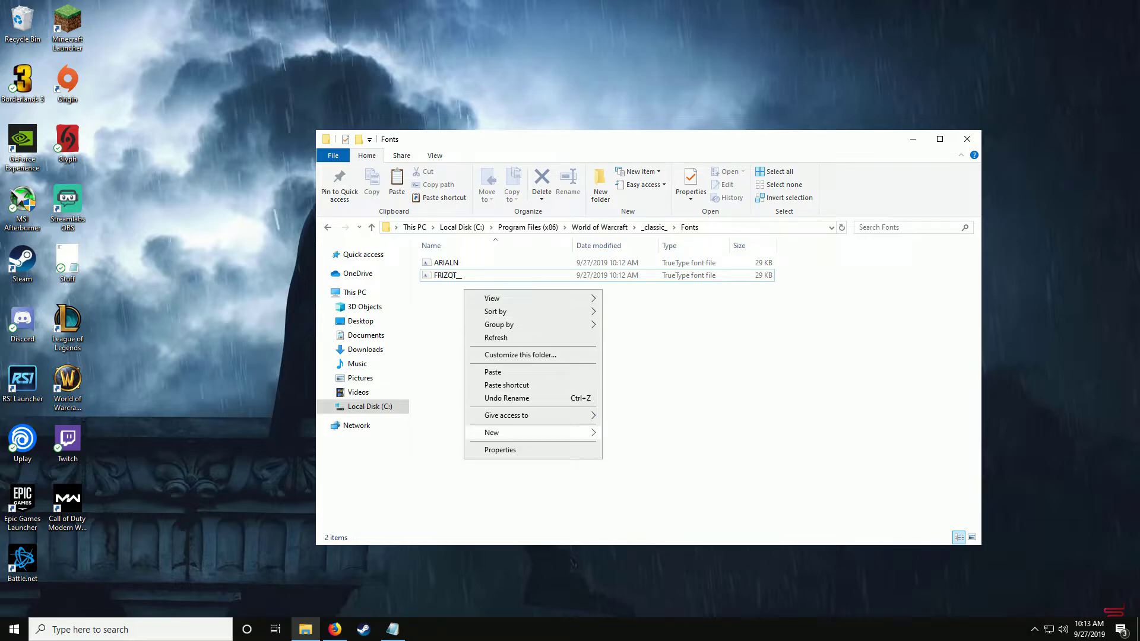
left_click(493, 372)
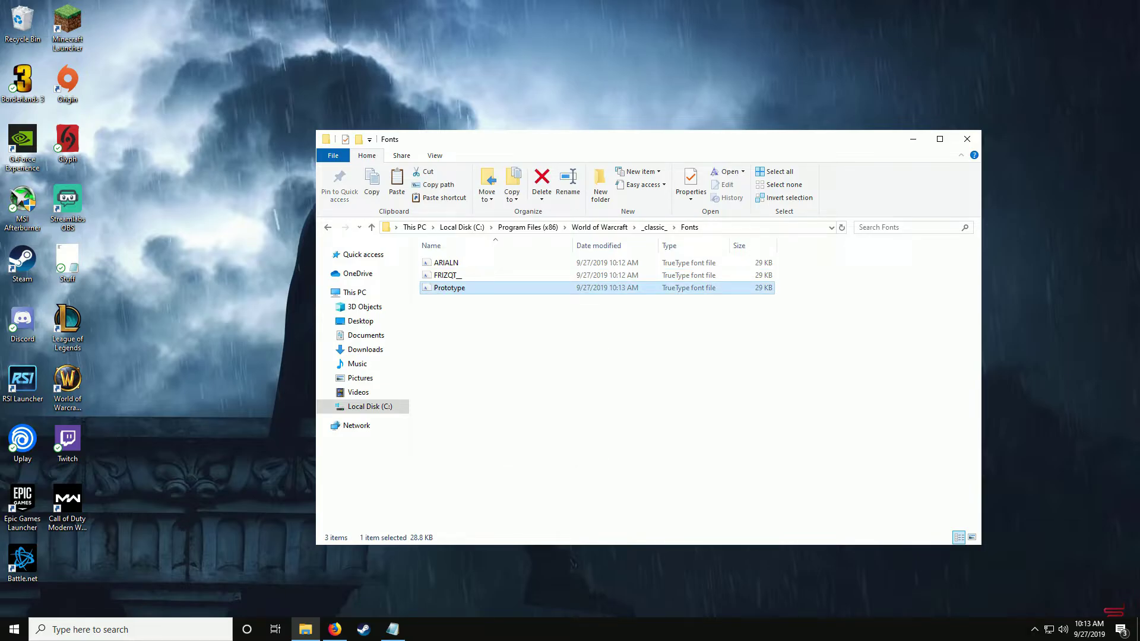
right_click(453, 289)
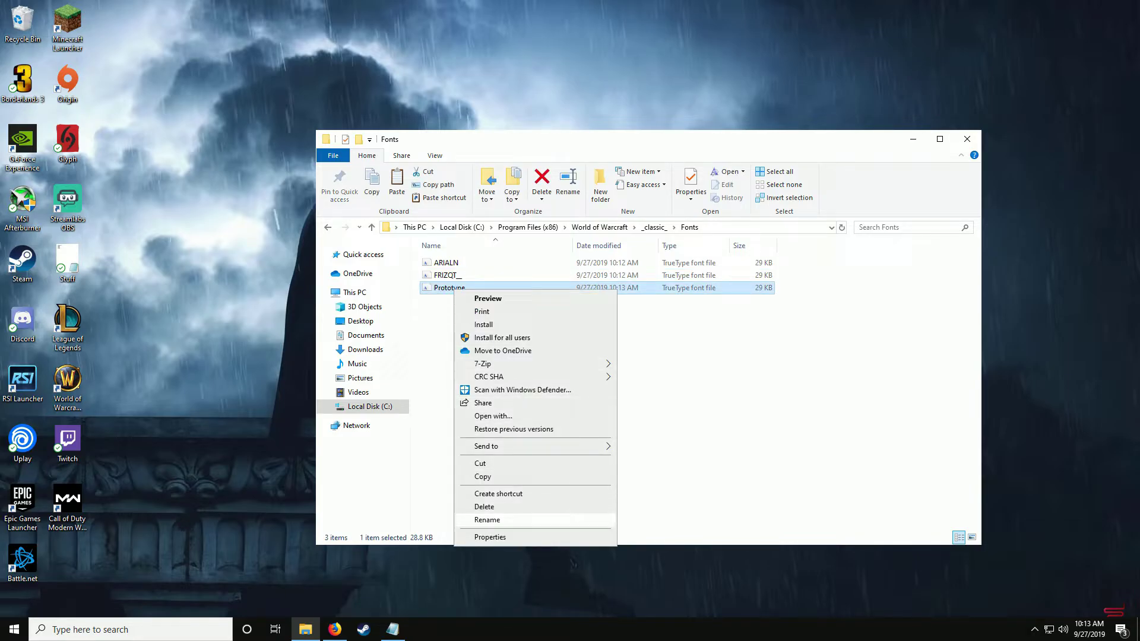
left_click(487, 520)
type("MORPHEUS")
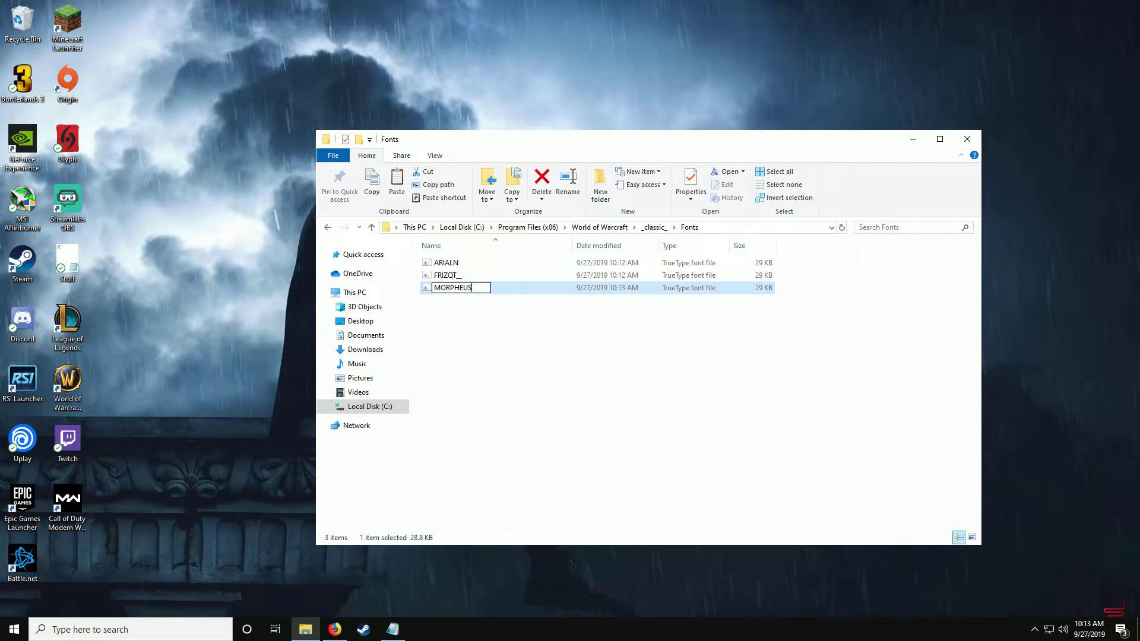
key("Return")
left_click(495, 327)
Paste two more Prototype copies and rename them skurri and uf_font.
right_click(495, 326)
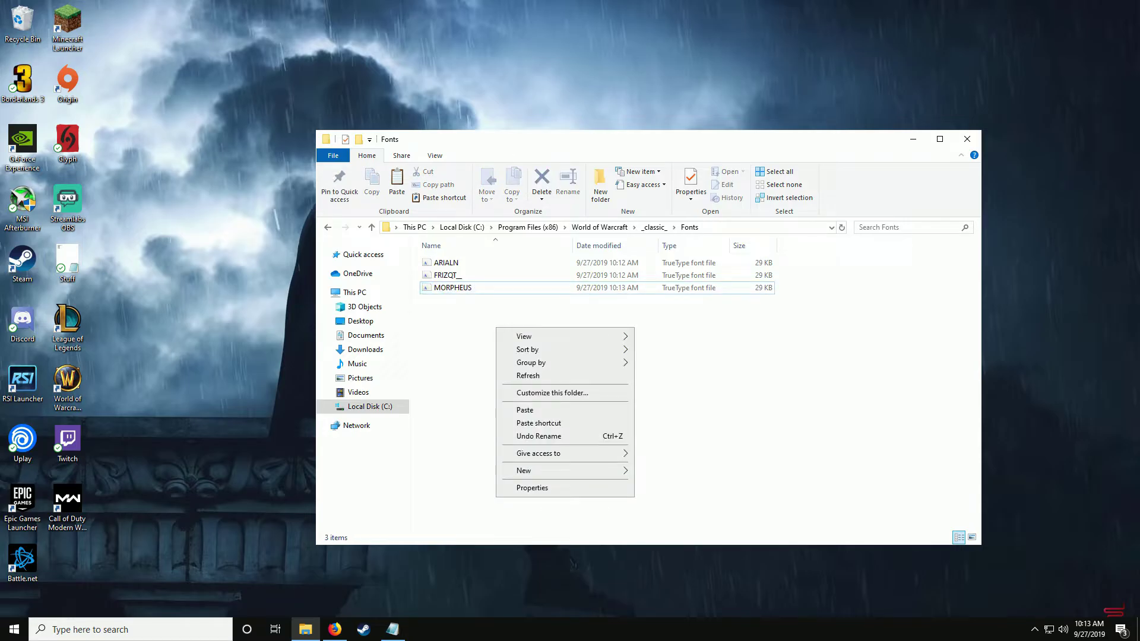
left_click(524, 411)
right_click(449, 301)
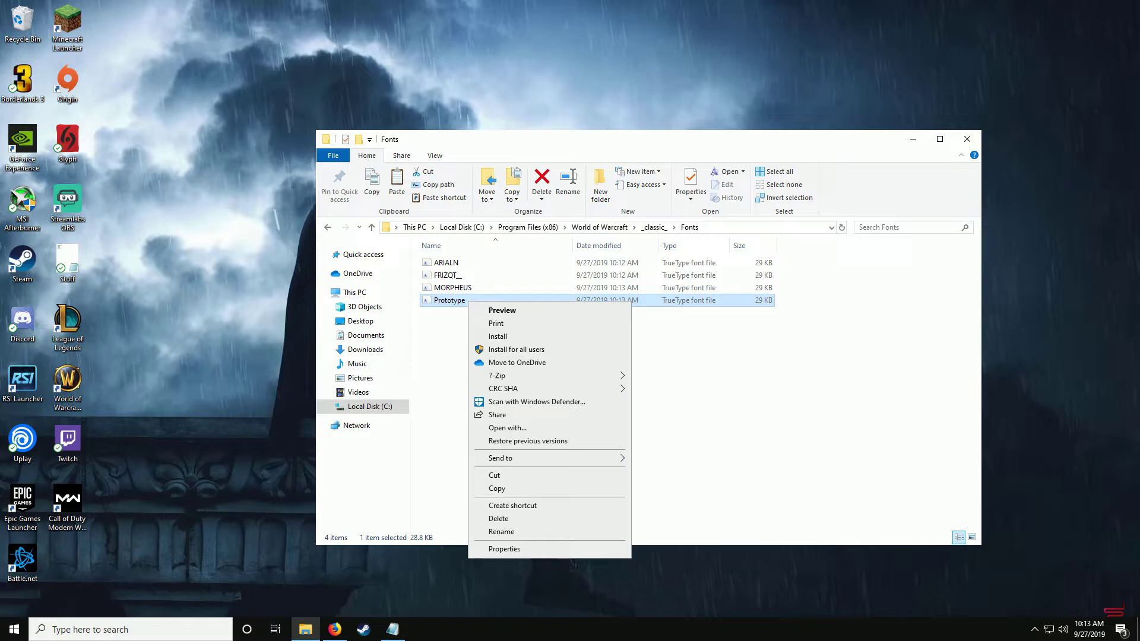
left_click(502, 532)
type("skurri")
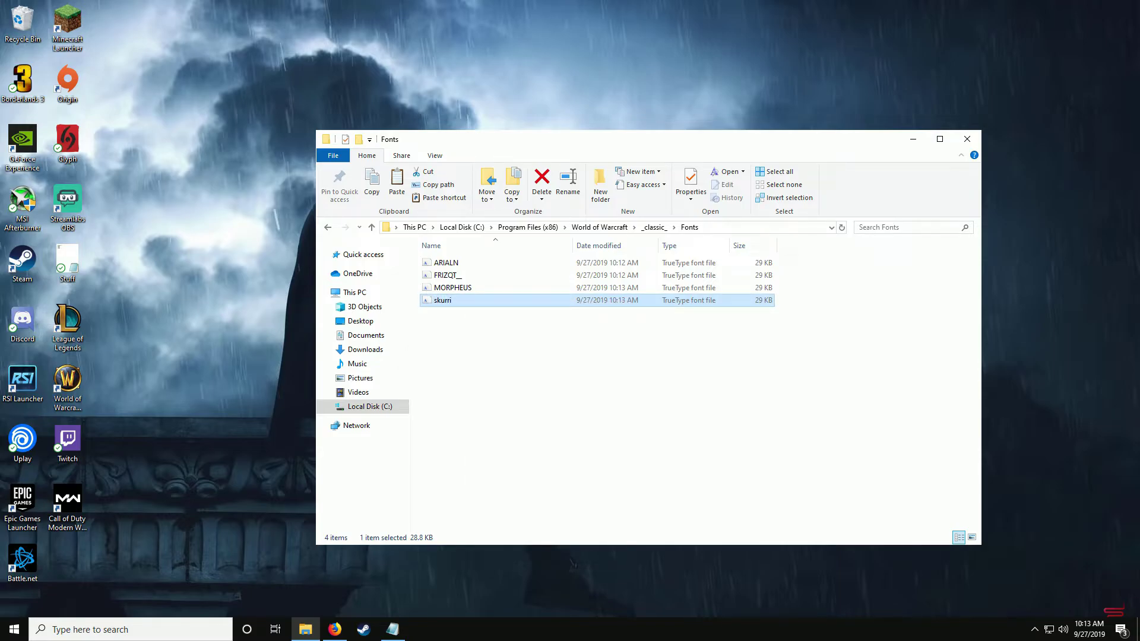
right_click(496, 338)
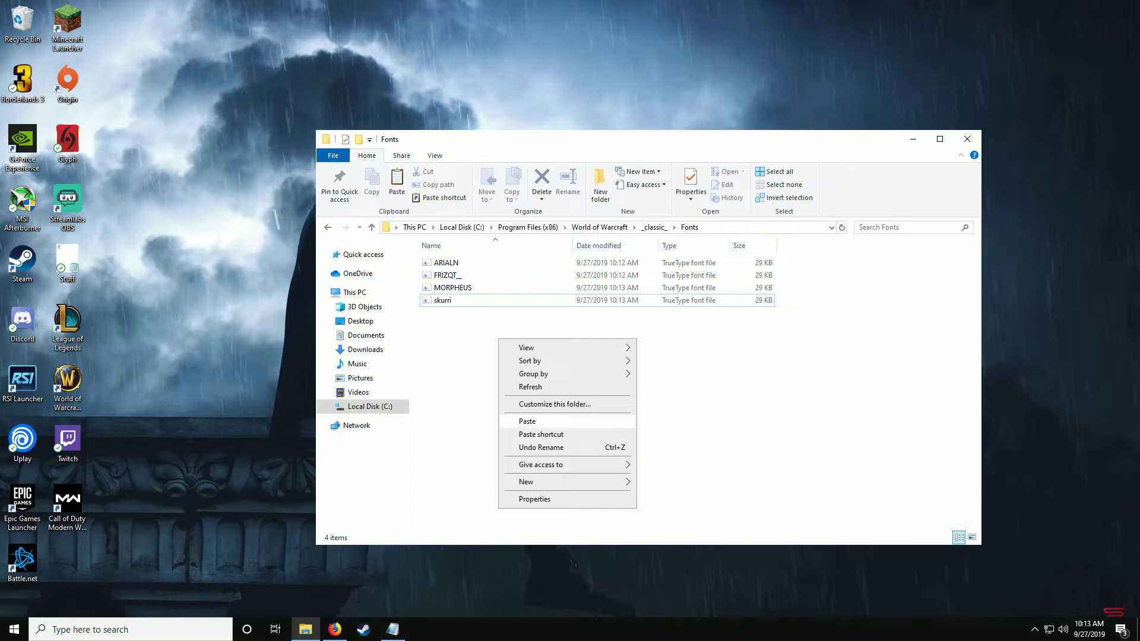
left_click(526, 421)
right_click(449, 300)
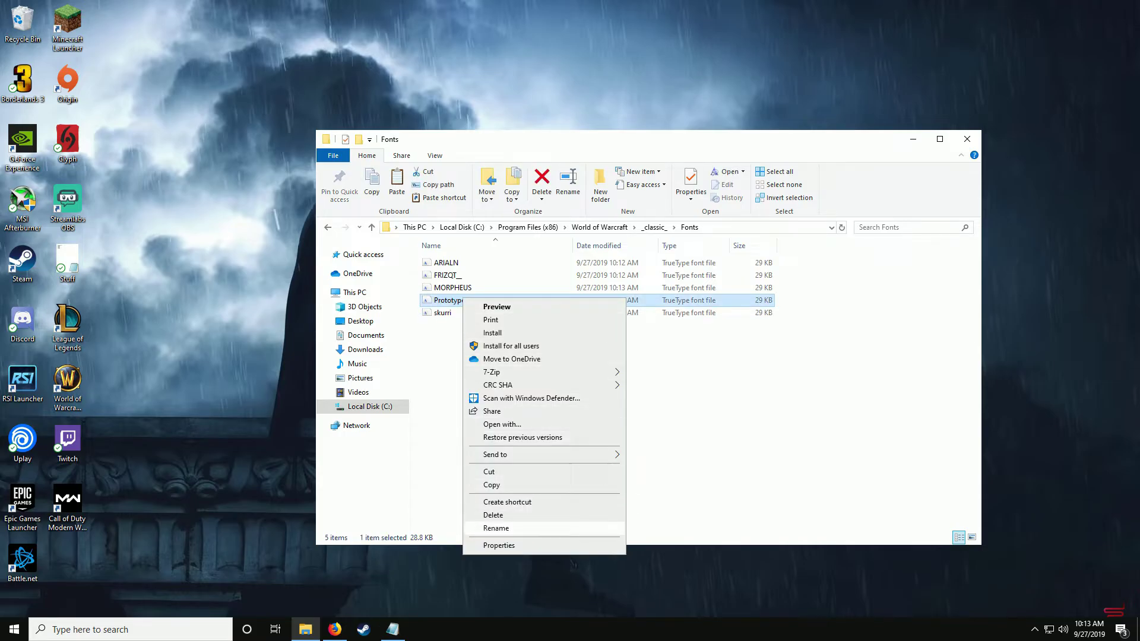
left_click(496, 528)
type("uf_font")
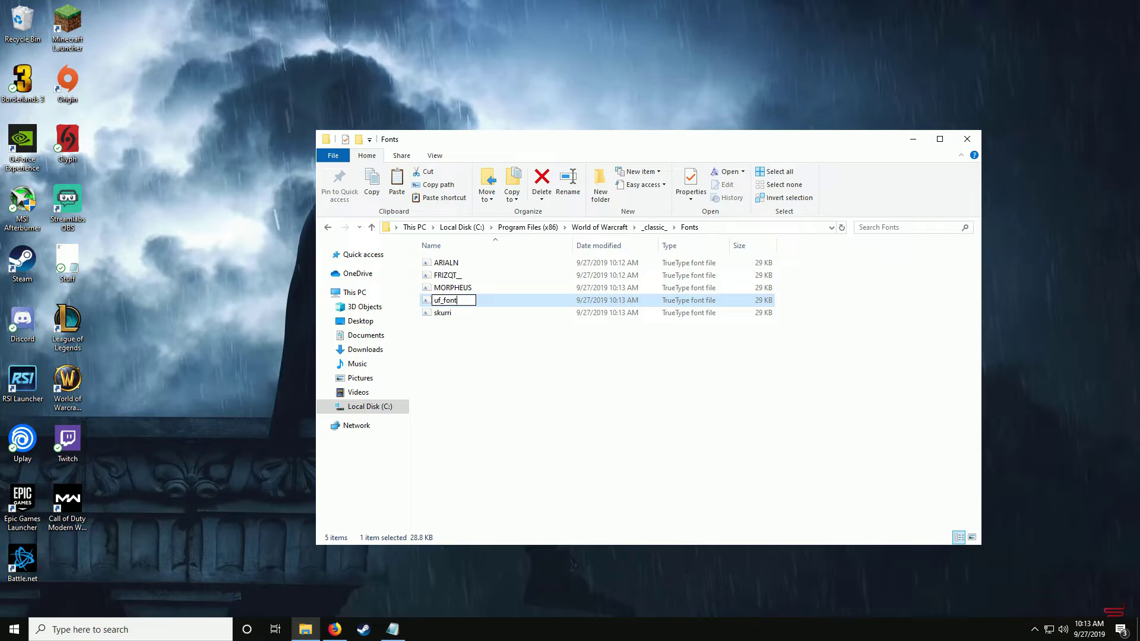
key("Return")
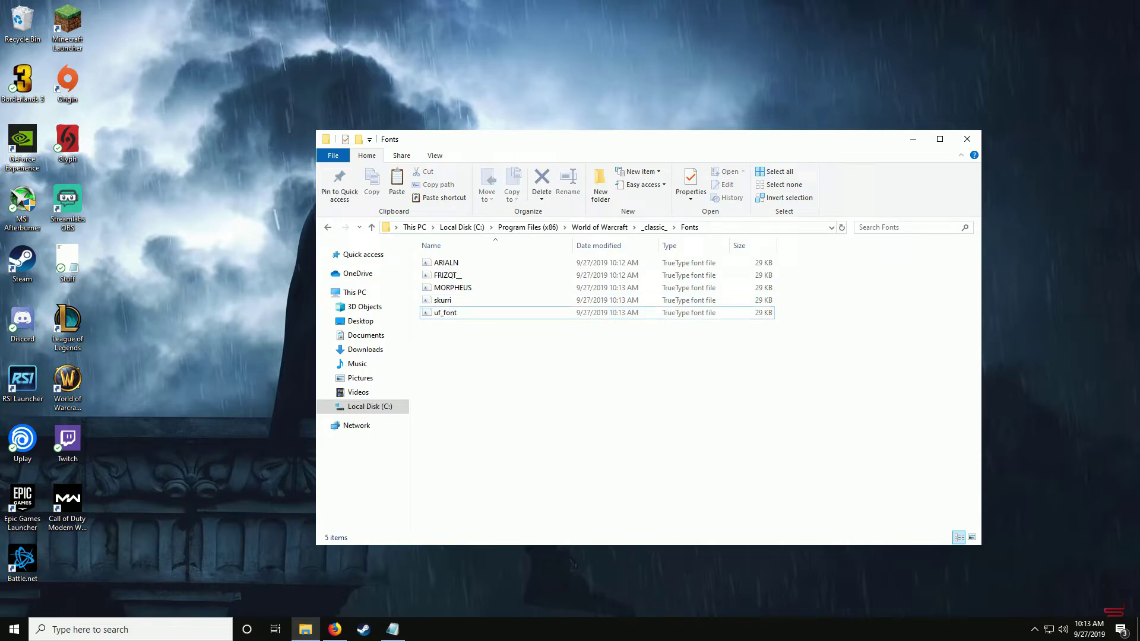
Go back up from Fonts to the _classic_ folder.
left_click_drag(463, 330, 462, 263)
left_click(534, 401)
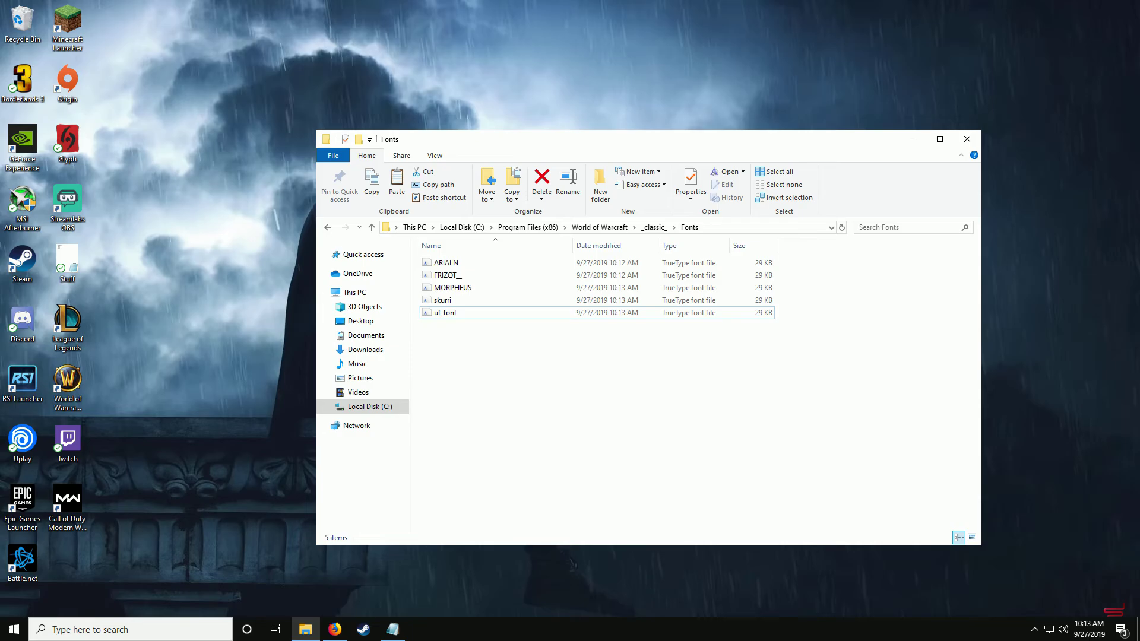
key("BackSpace")
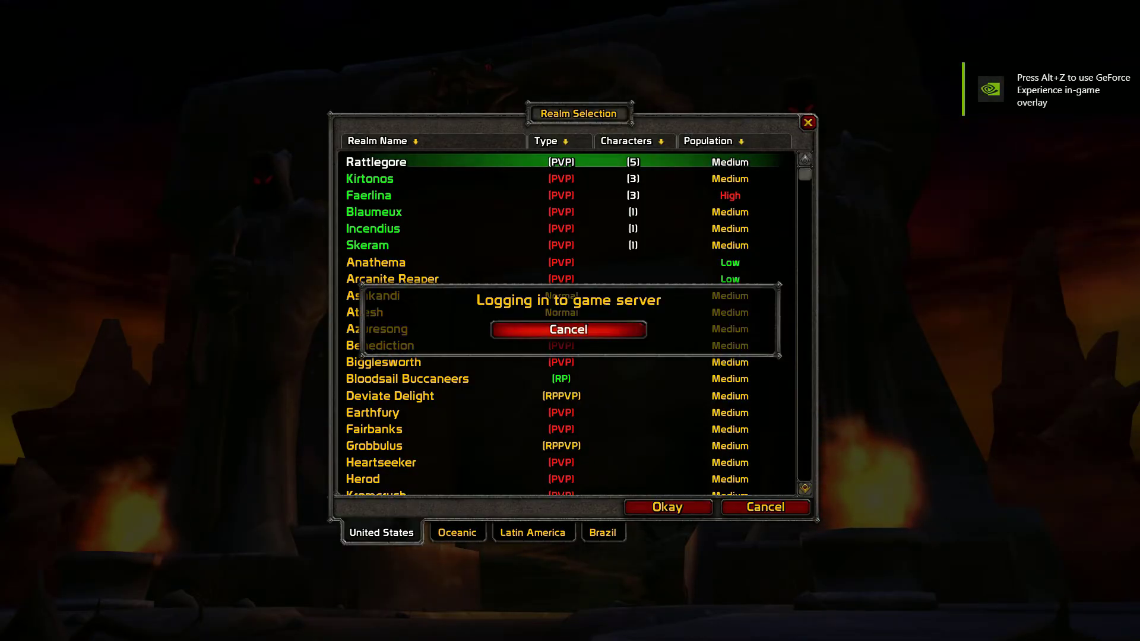
Enter the world with the selected character and target Auctioneer Wabang.
key("Return")
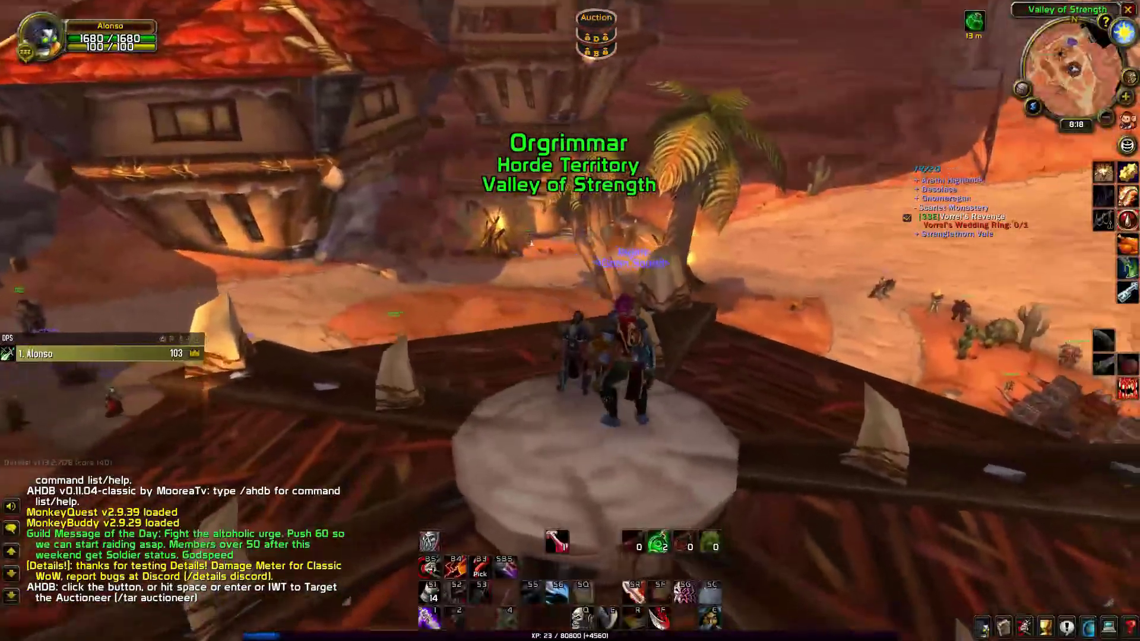
key("space")
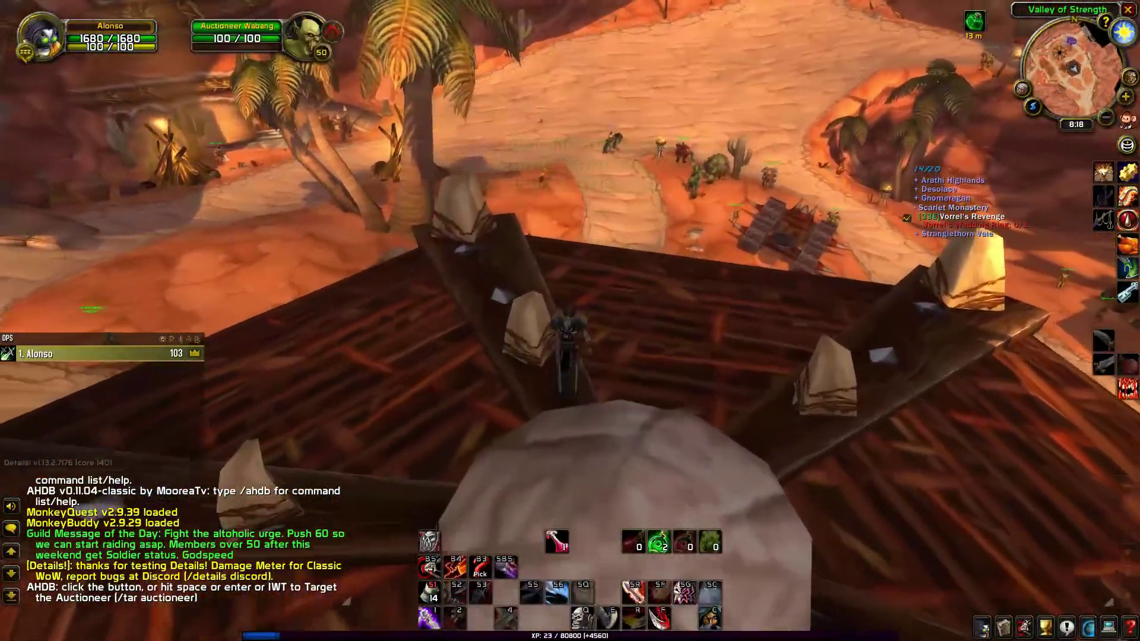